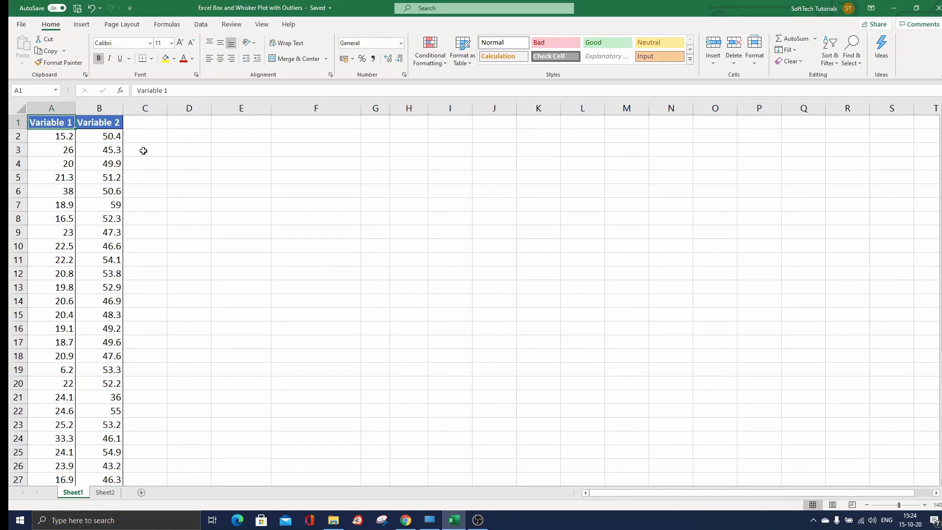
- Select the data A1:B41 and insert a Box and Whisker statistic chart
scroll(105, 214, down, 7)
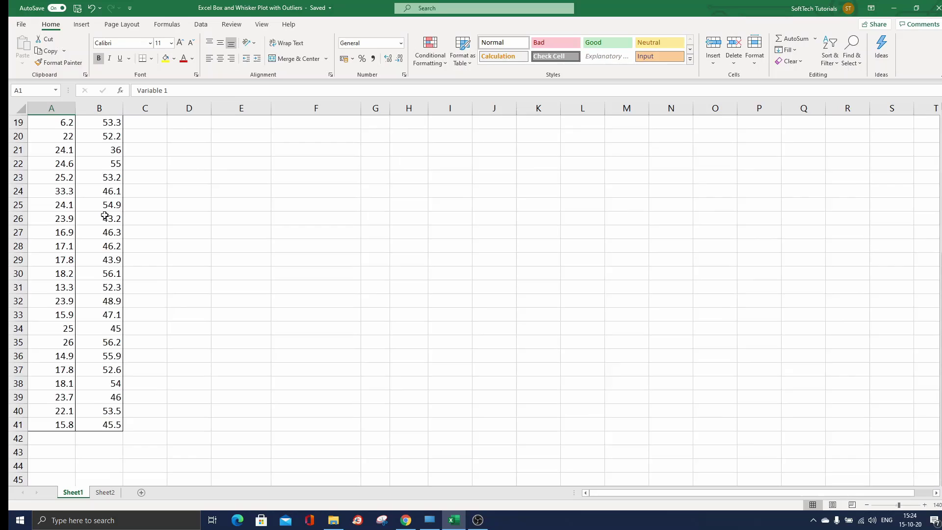
scroll(61, 306, up, 7)
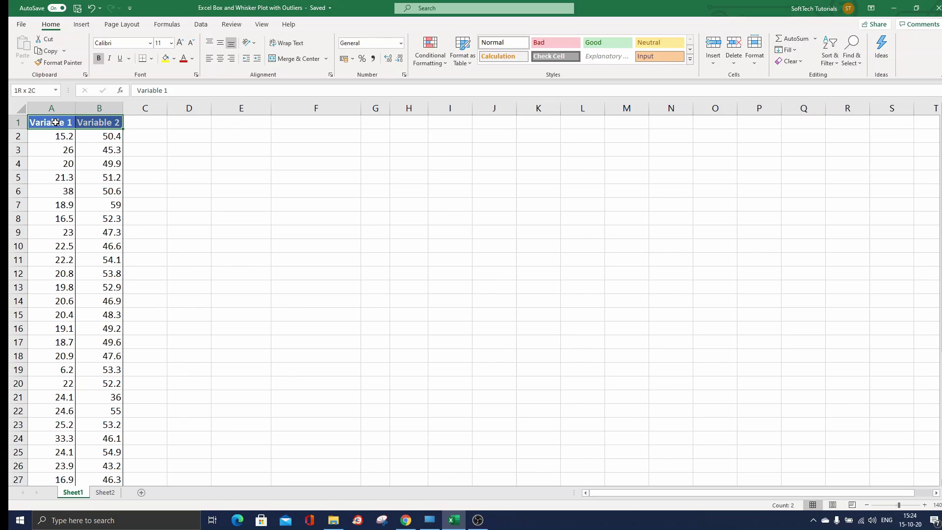
key(ctrl+shift+Down)
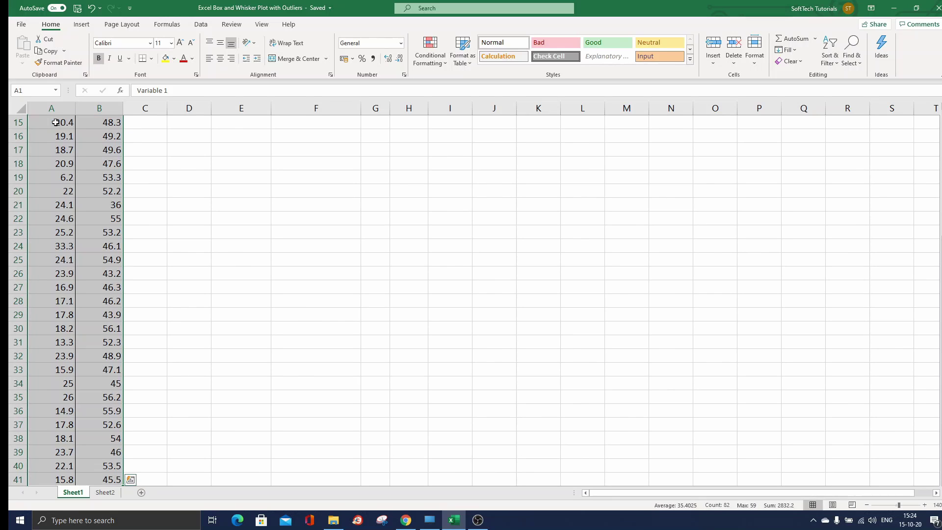
click(86, 25)
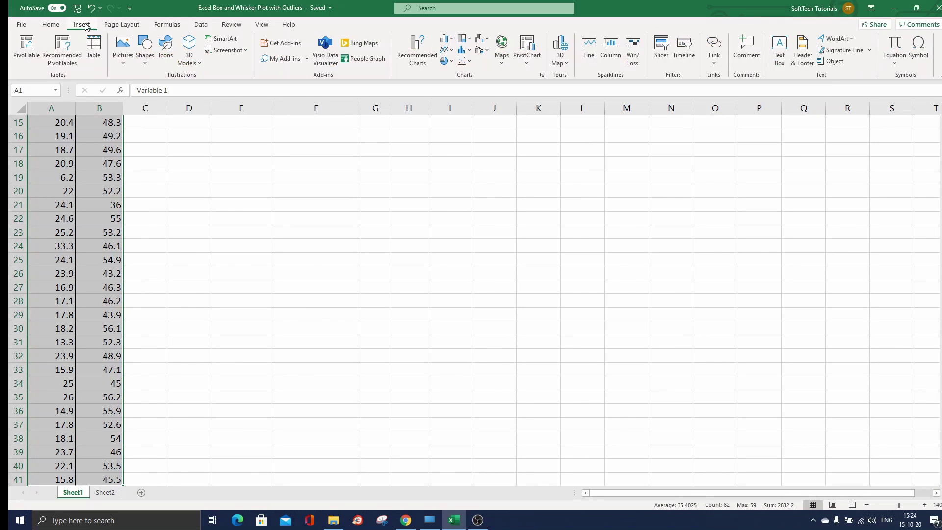
click(470, 51)
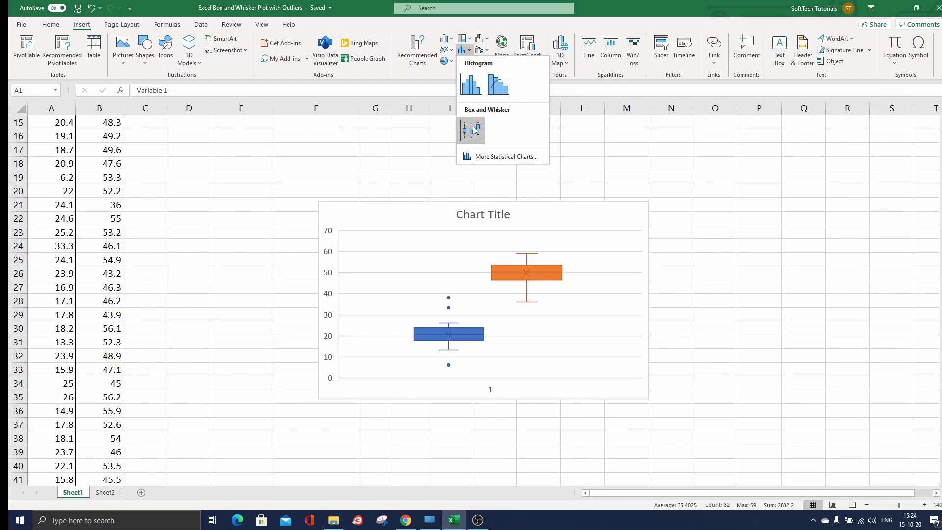
click(472, 131)
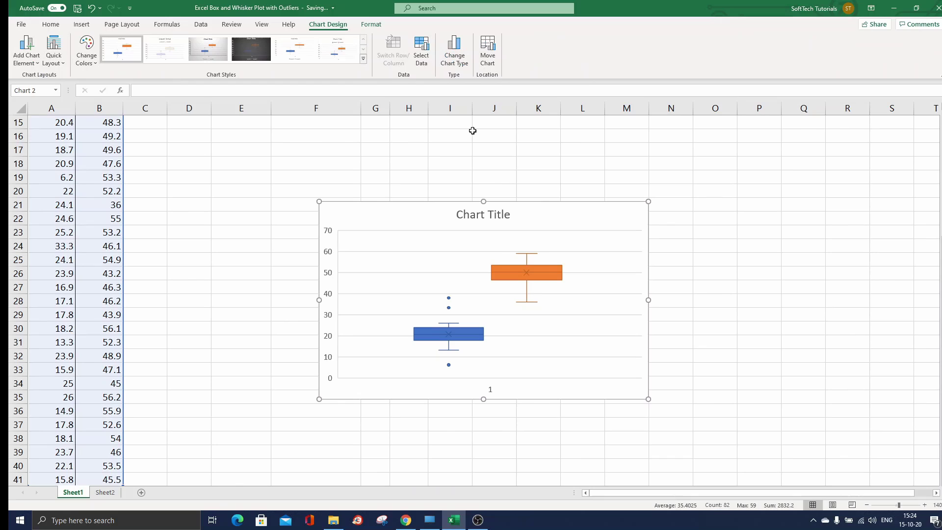
- Set the orange Variable 2 series quartile calculation to Inclusive median
double_click(537, 221)
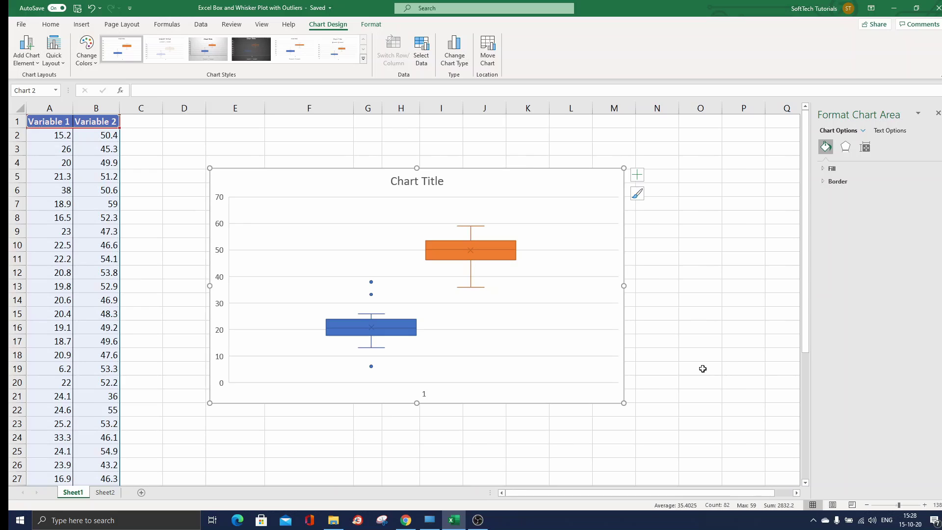
click(491, 255)
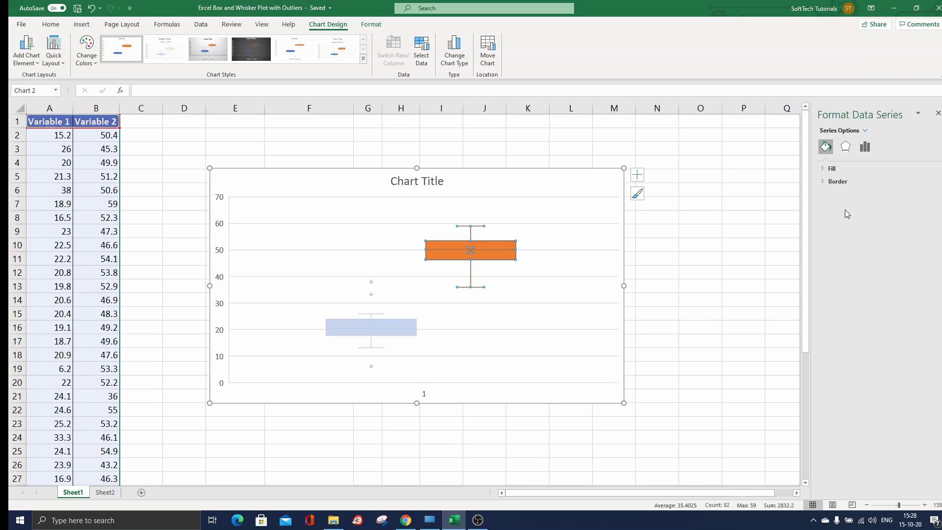
click(865, 147)
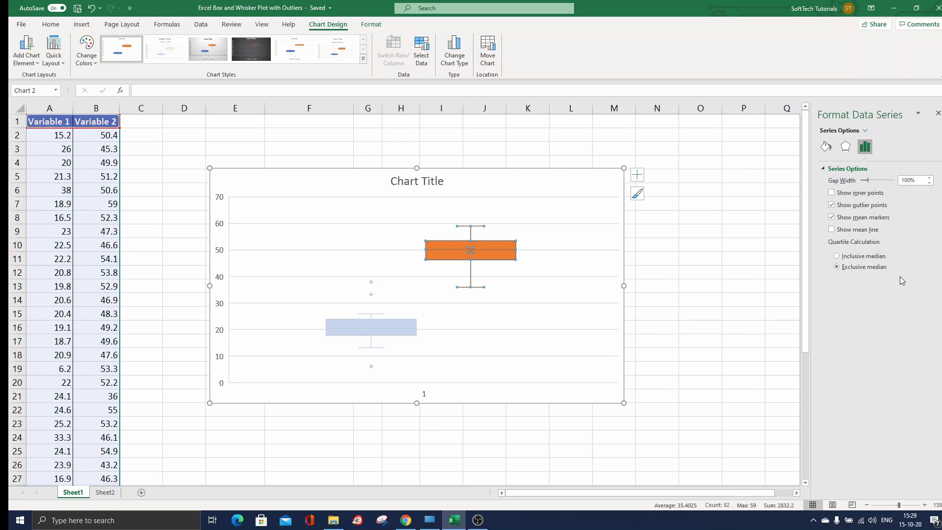
click(863, 260)
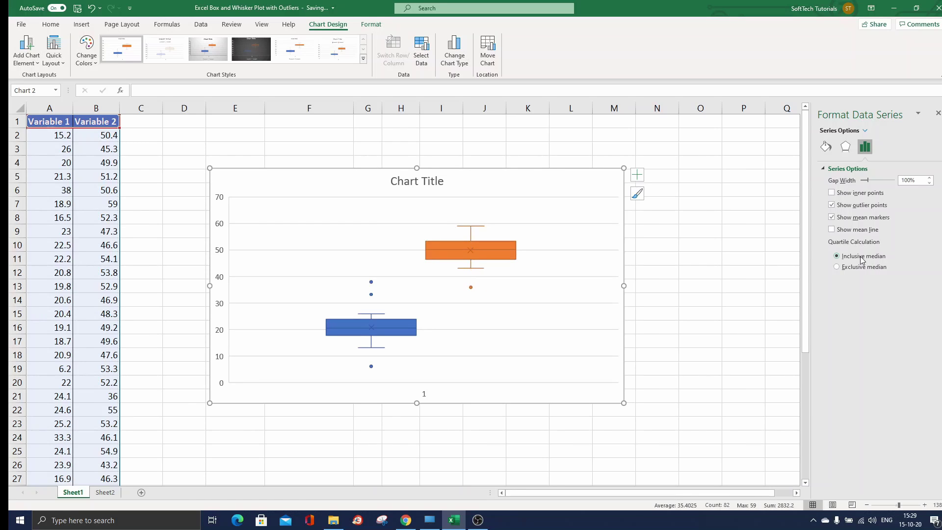
click(846, 149)
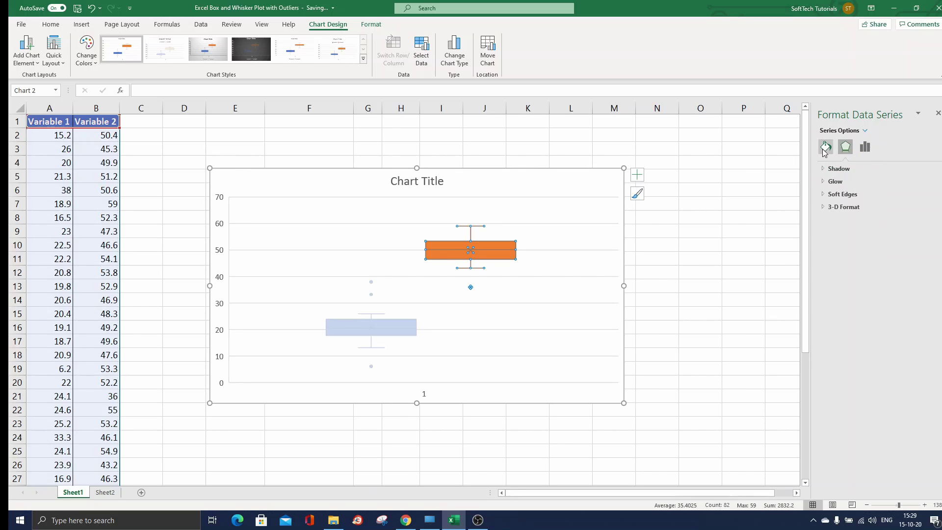
click(825, 149)
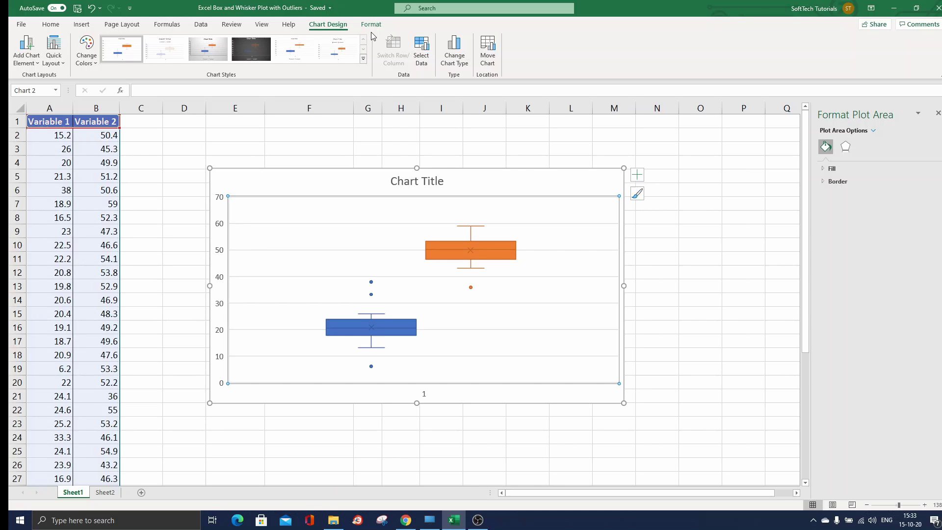
- Replace the default 'Chart Title' text with 'Box Plot'
click(418, 183)
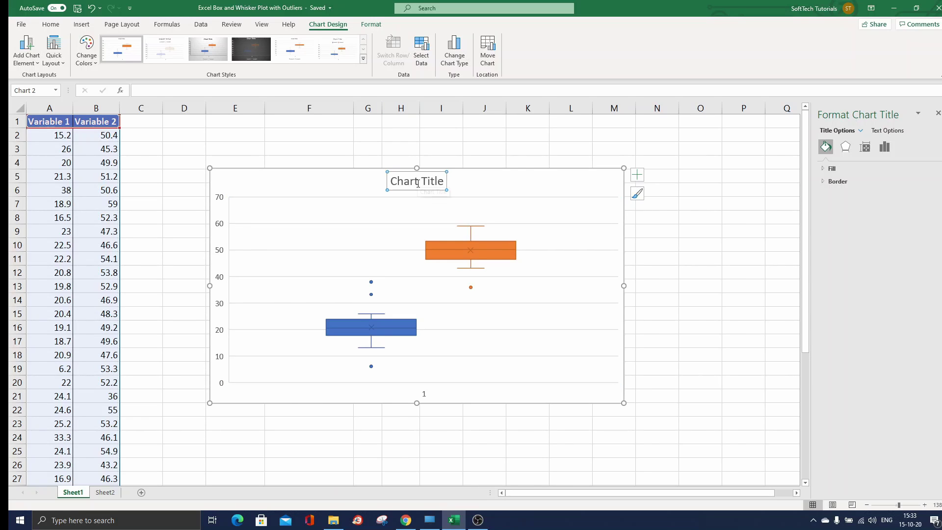
double_click(418, 182)
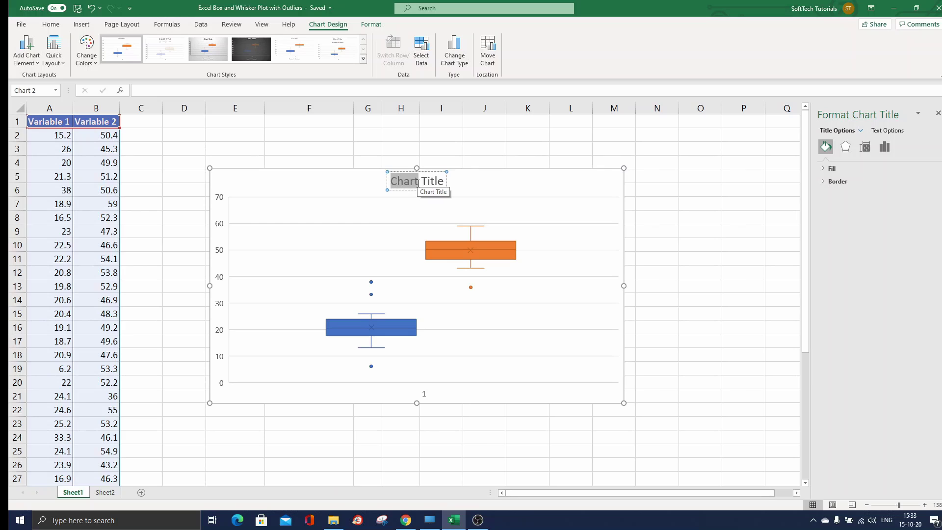
key(ctrl+a)
key(BackSpace)
text(Box Plot)
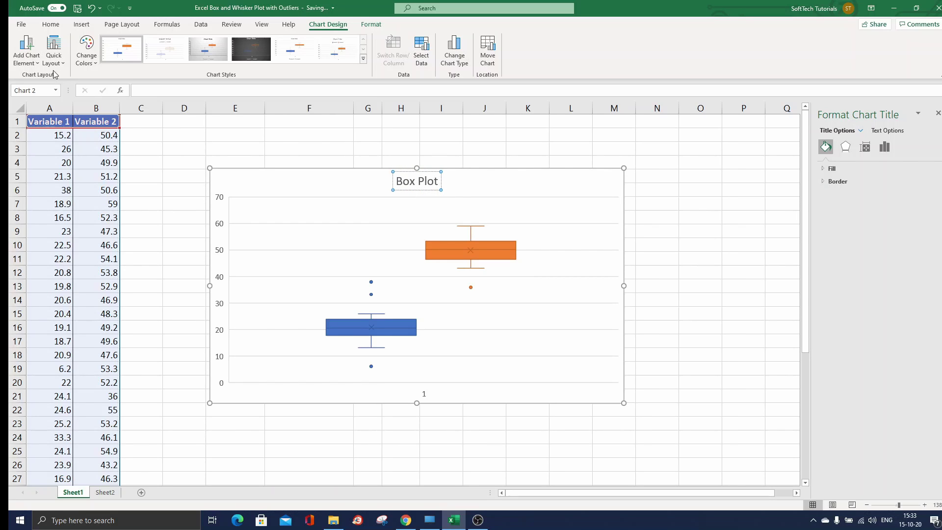
- Add a chart legend positioned on the right
click(38, 65)
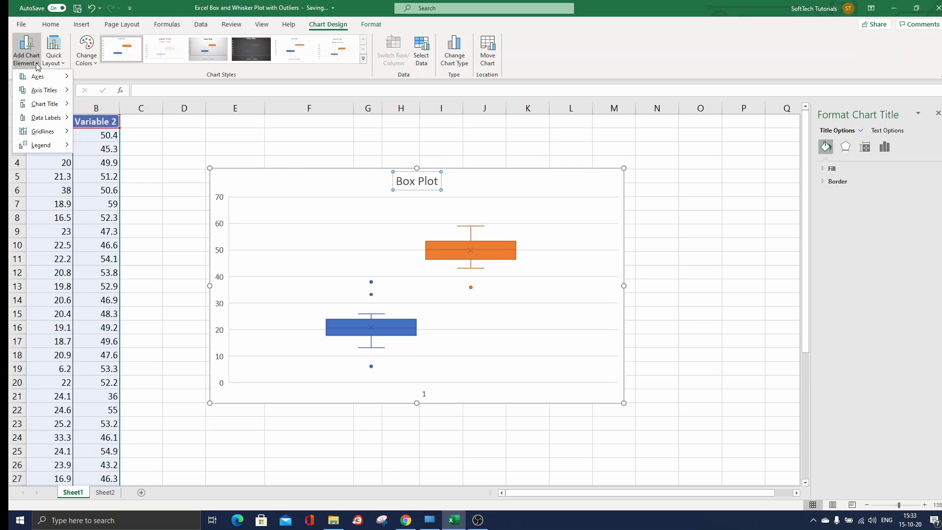
mouse_move(51, 147)
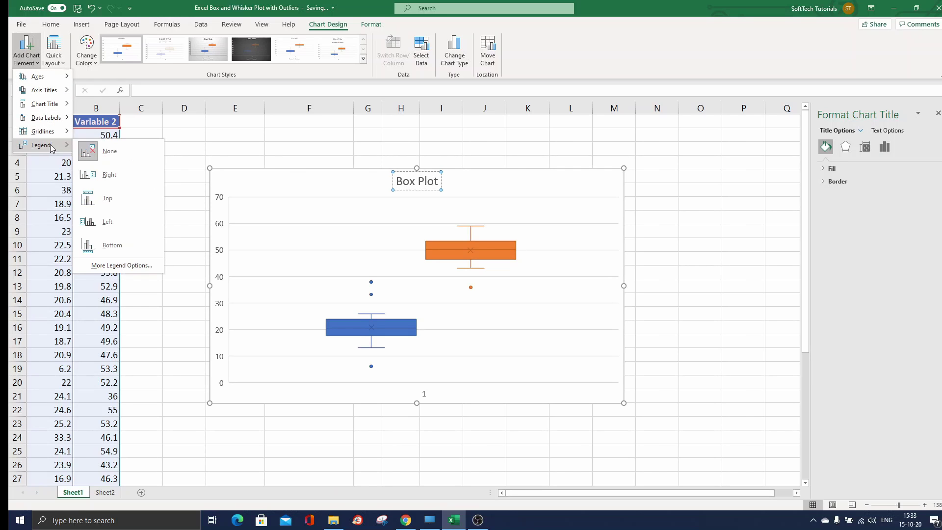
click(109, 175)
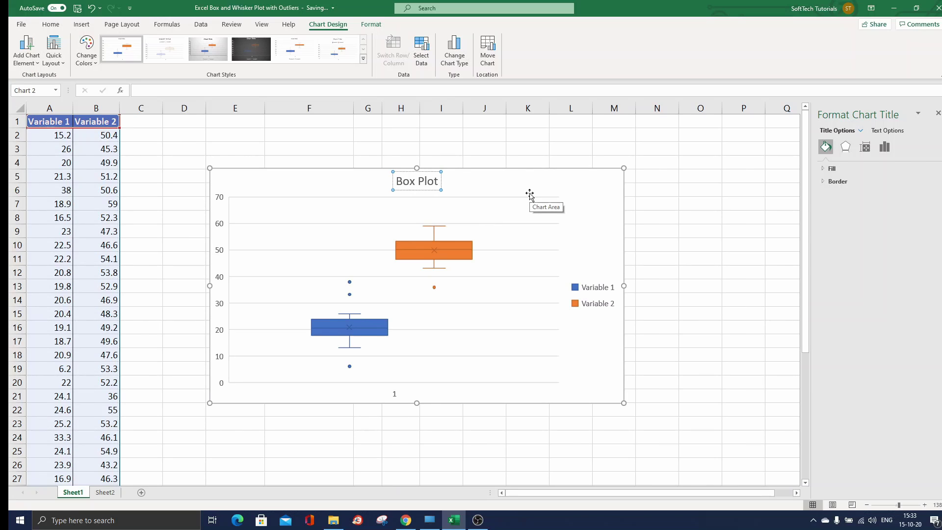
- Add data labels placed to the right of the plotted values
click(30, 62)
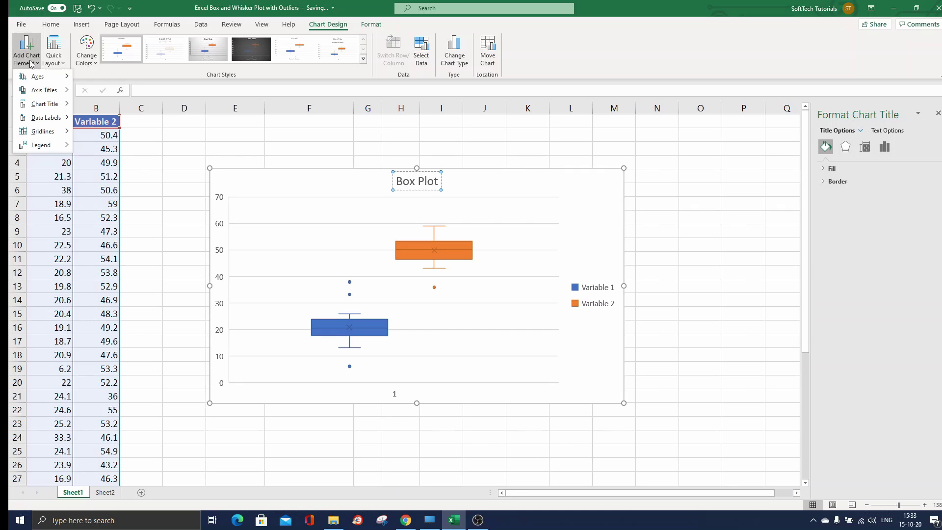
mouse_move(52, 118)
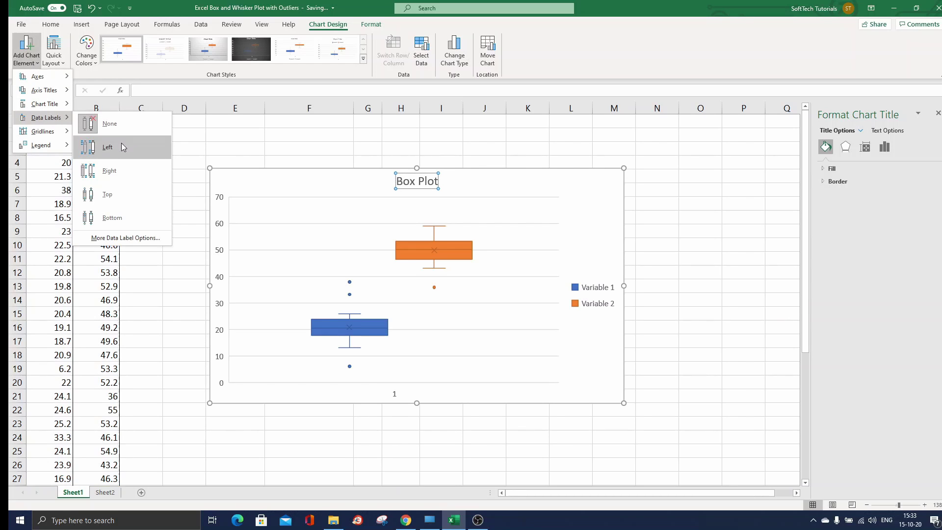
click(119, 174)
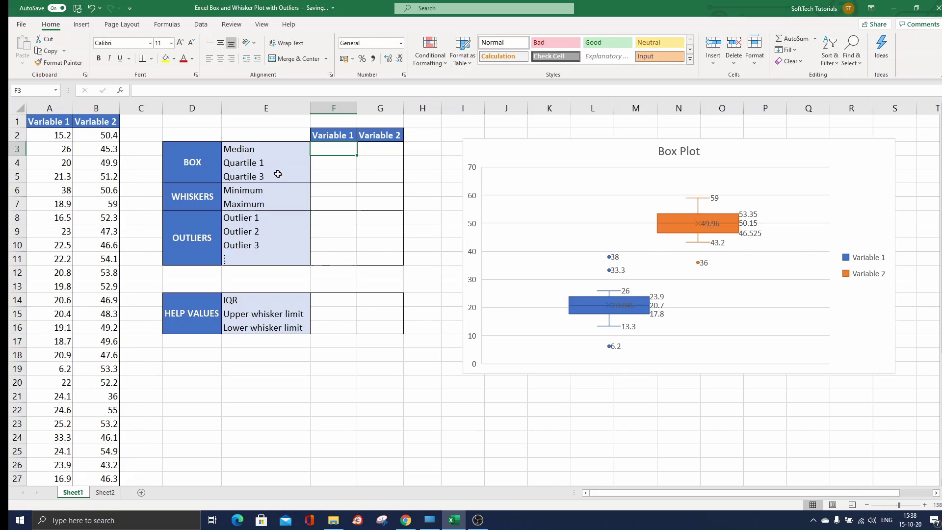
- Enter =MEDIAN(A2:A41) in F3, giving Variable 1's median of 20.7
text(=)
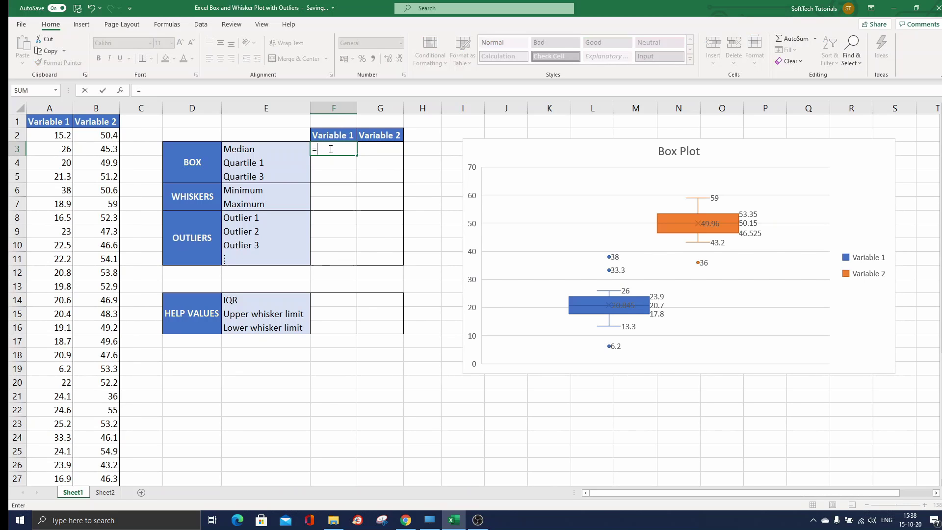
text(mei)
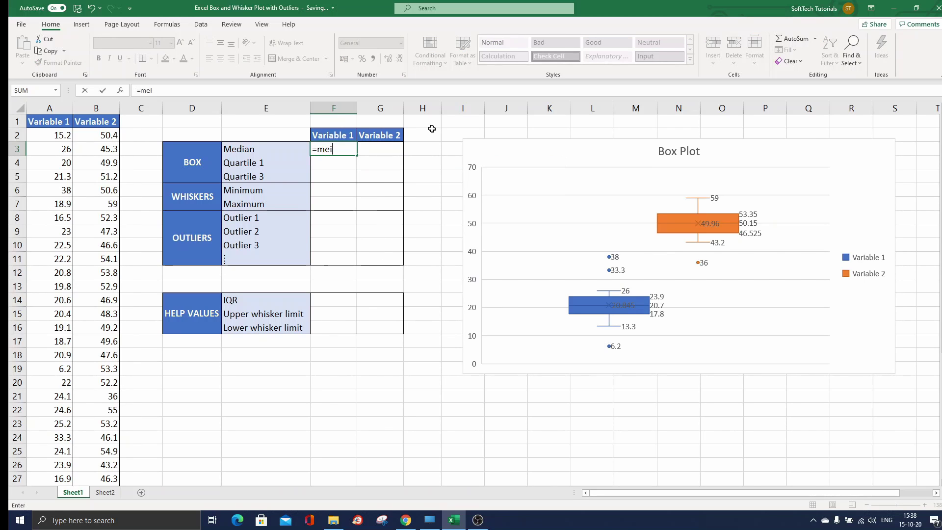
key(BackSpace)
text(dian)
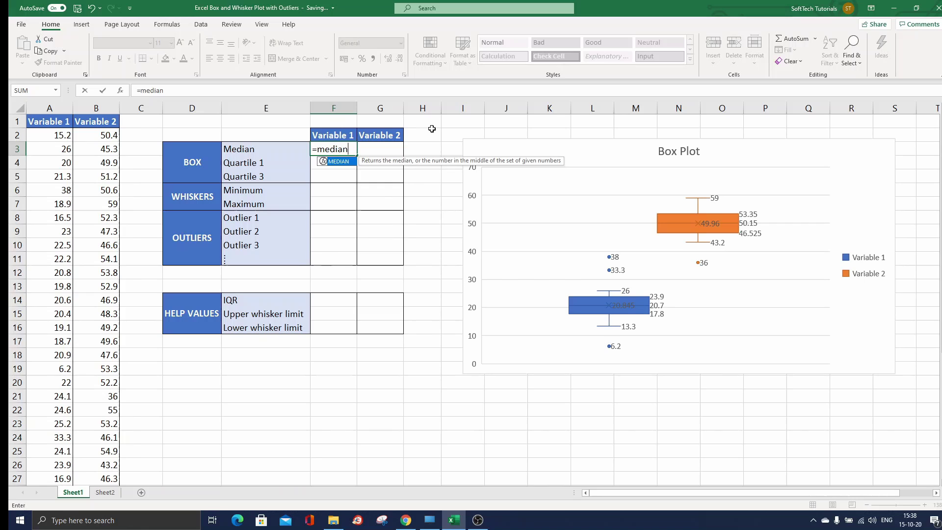
key(Tab)
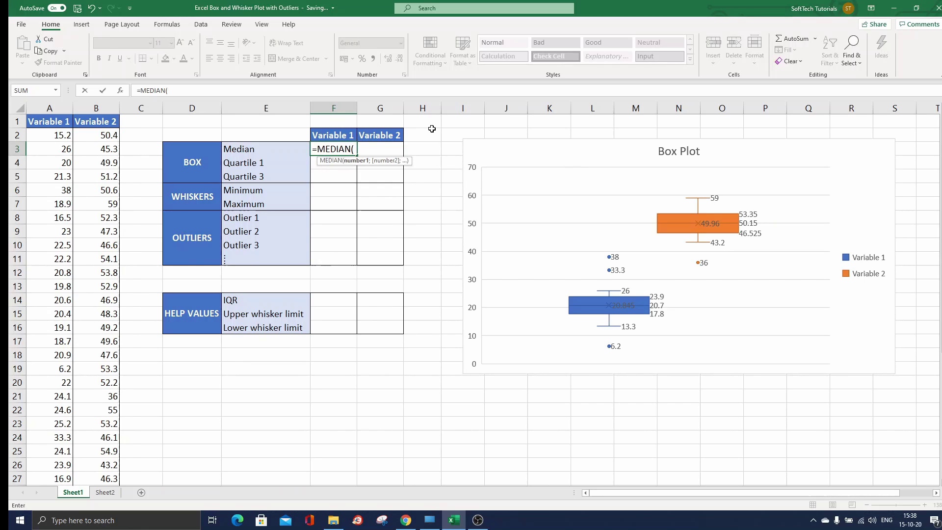
click(64, 136)
key(ctrl+shift+Down)
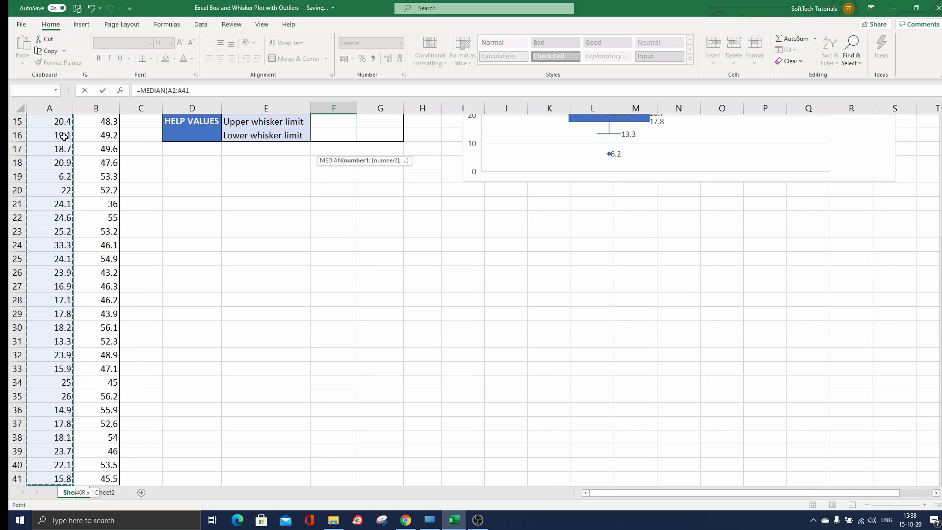
key(Return)
- Copy the median to G3 (50.15) and enter =QUARTILE(A2:A41;1) in F4 for 17.8
key(Up)
key(Up)
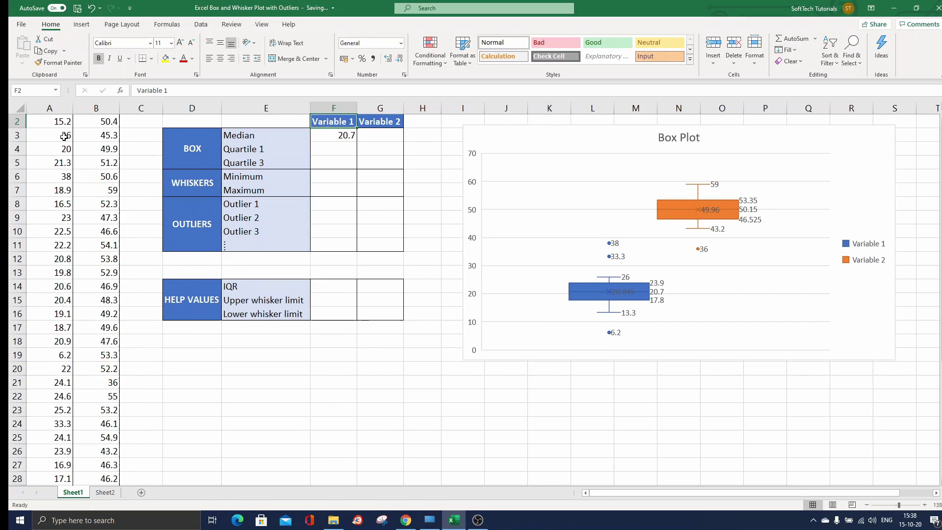
drag(356, 142, 380, 142)
click(347, 149)
text(=quartile)
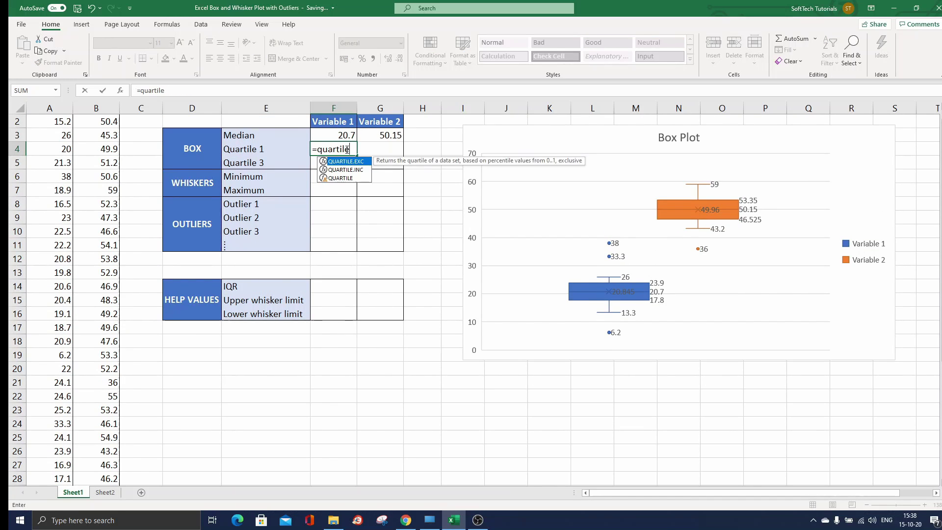
text(()
click(62, 122)
key(ctrl+shift+Down)
text(;1)
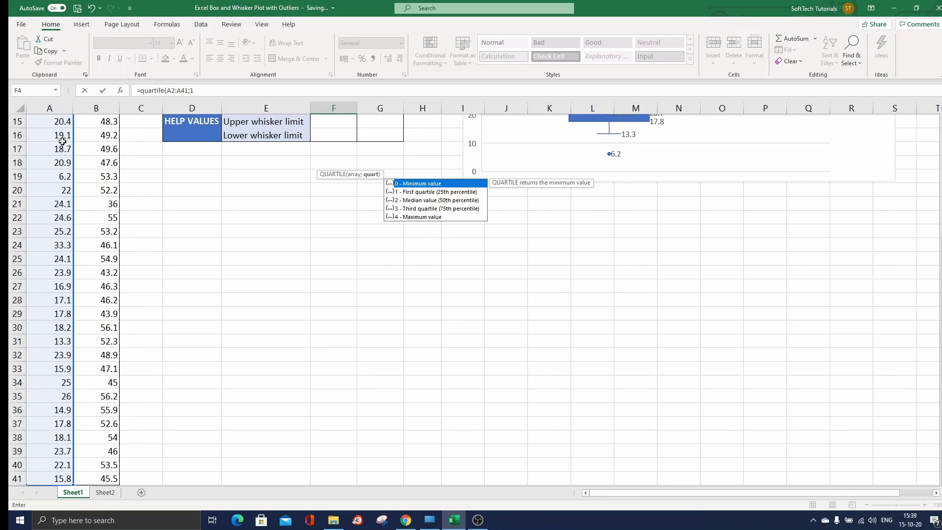
key(Return)
- Enter =QUARTILE(A2:A41;3) in F5 for Variable 1's third quartile, 23.9
key(ctrl+apostrophe)
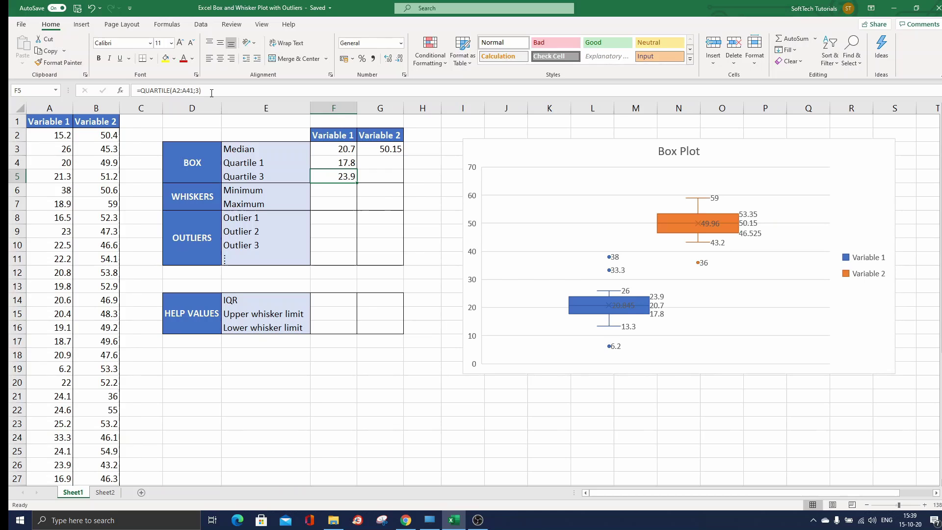
click(195, 91)
key(BackSpace)
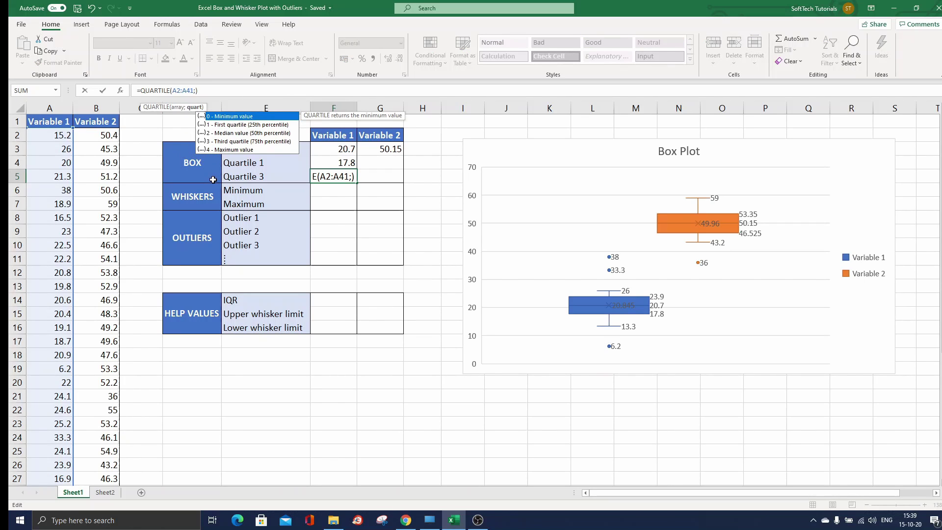
text(3)
key(Return)
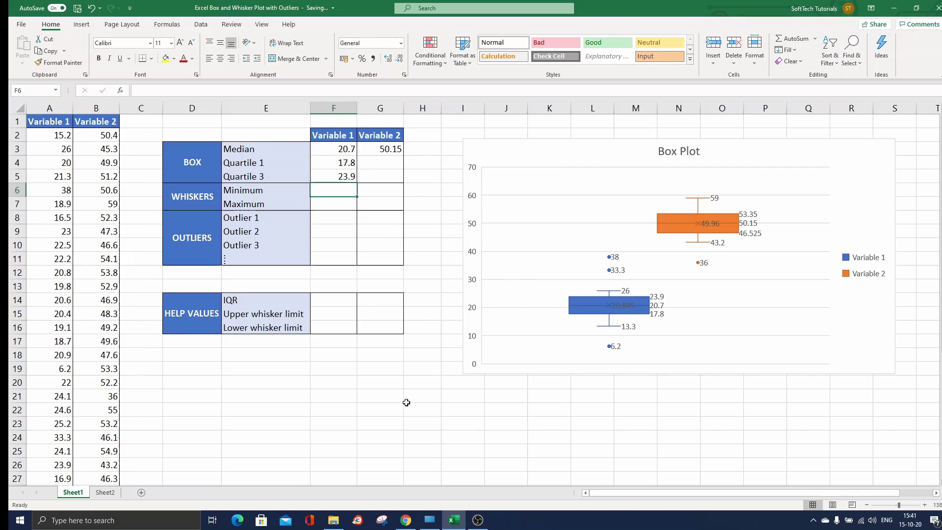
- Enter =F5-F4 in F14 for Variable 1's IQR of 6.1
click(337, 295)
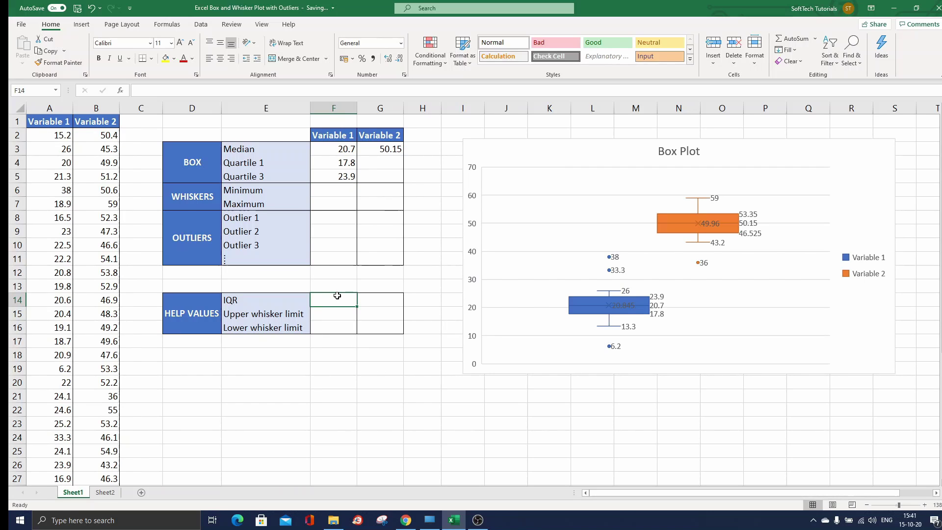
text(=)
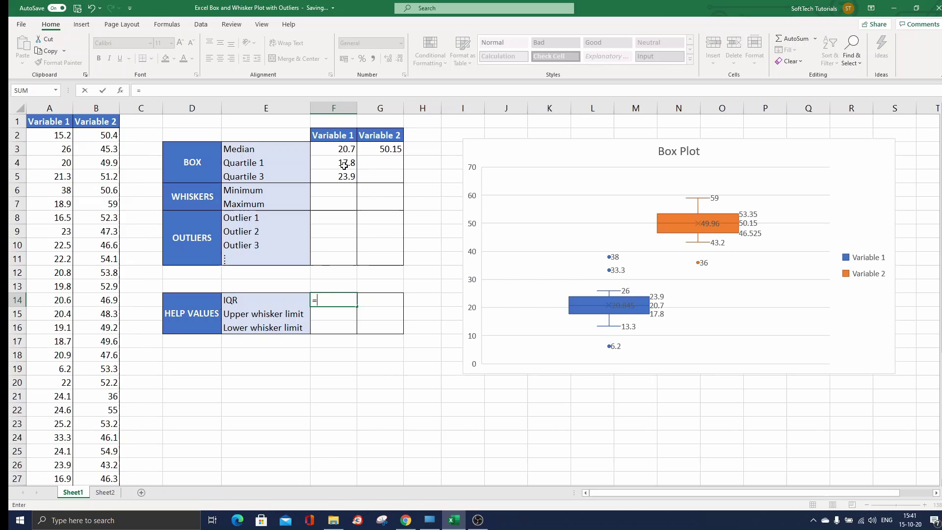
click(341, 175)
text(-)
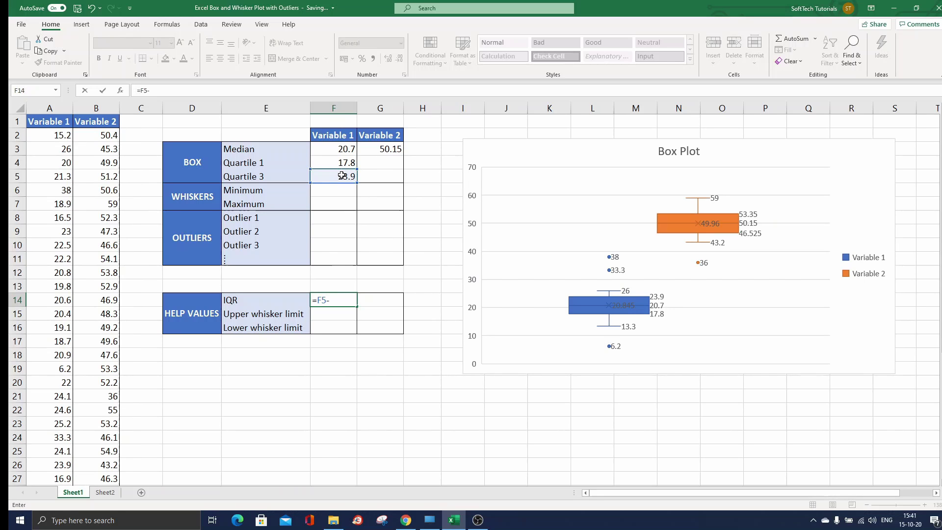
click(342, 163)
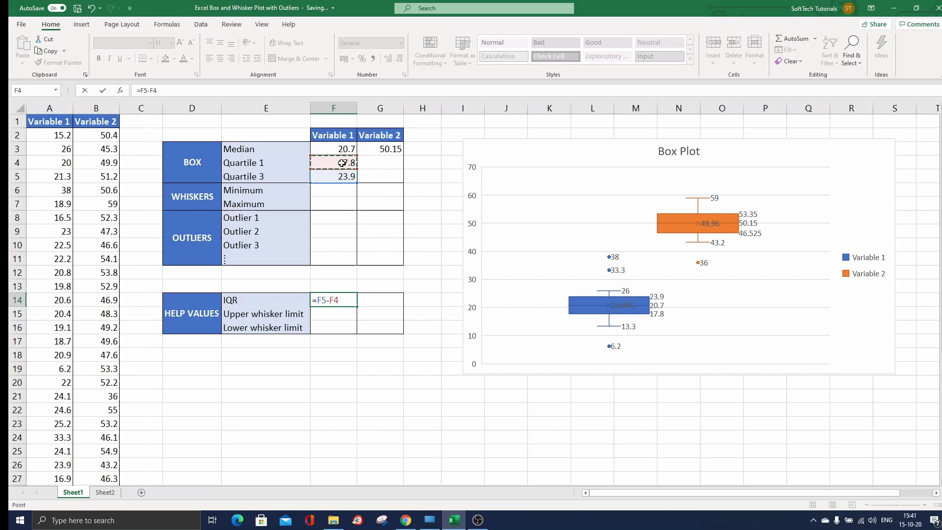
key(Return)
- Enter =F5+1.5*F14 in F15 for the upper whisker limit, 33.05
text(=)
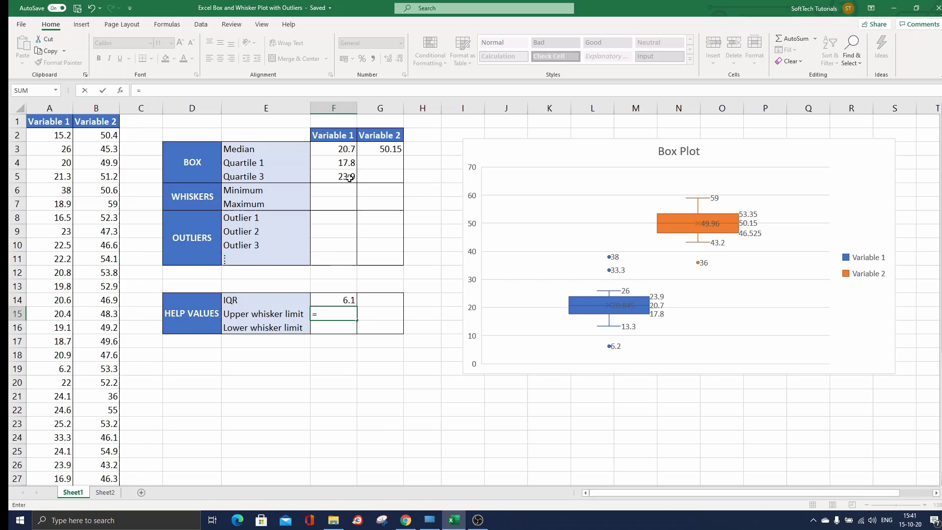
click(350, 177)
text(+)
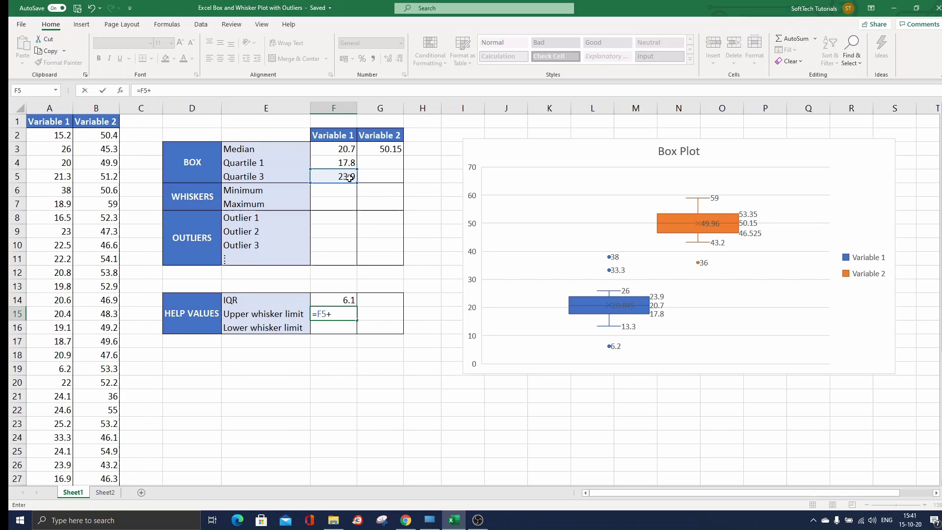
text(1.5*)
click(336, 301)
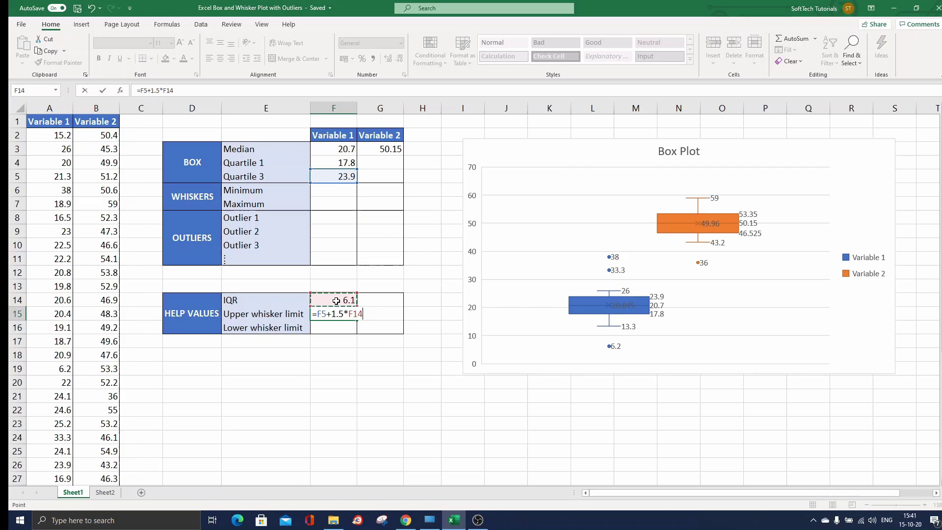
key(Return)
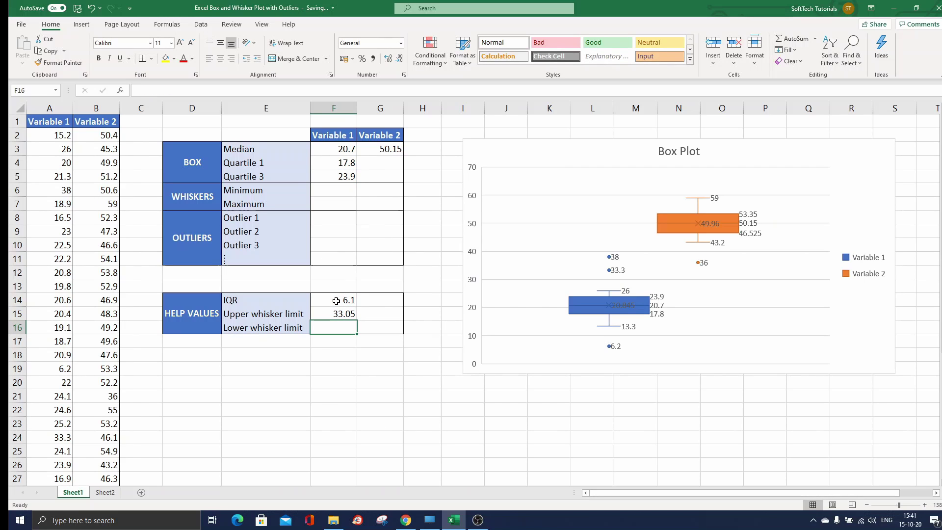
- Enter =F4-1.5*F14 in F16 for the lower whisker limit, 8.65
text(=)
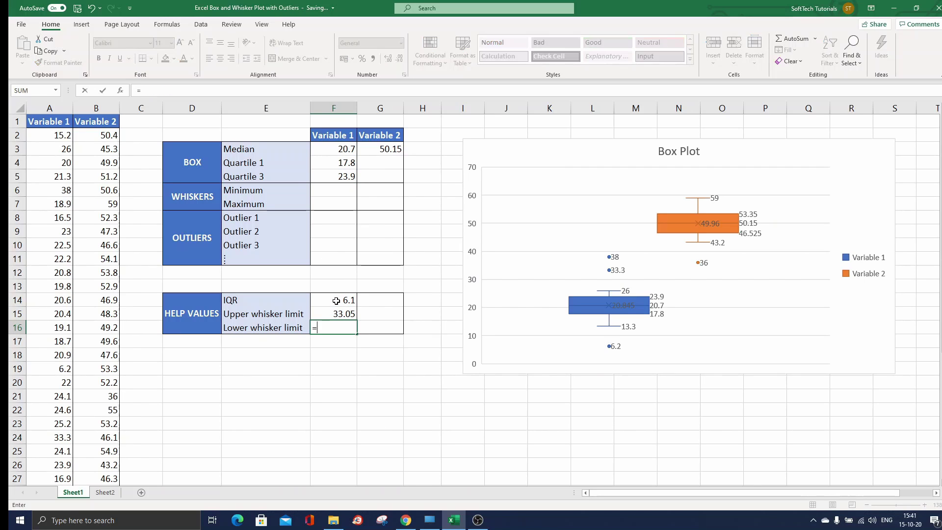
click(339, 164)
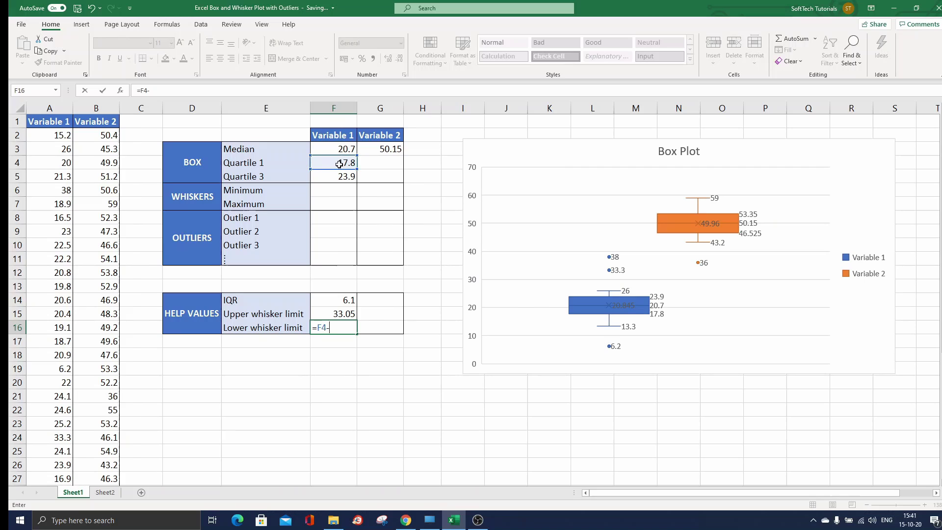
text(-1.5*)
click(346, 299)
key(Return)
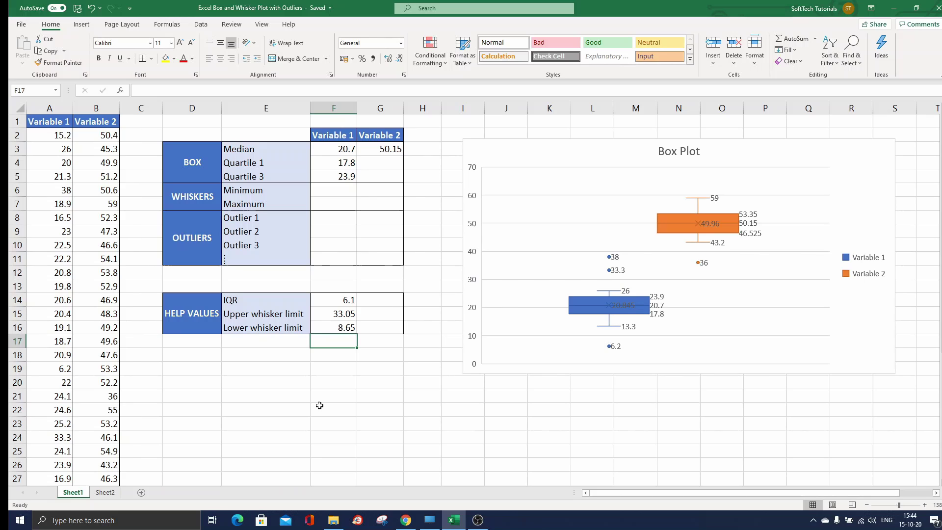
- Enter =MINIFS(A2:A41;A2:A41;">="&F16) in F6, giving a whisker minimum of 13.3
click(337, 189)
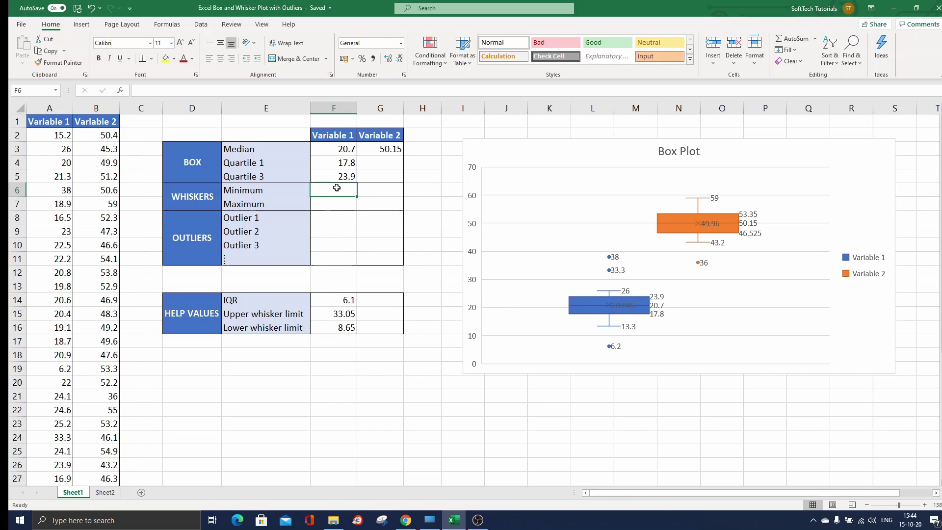
text(=m)
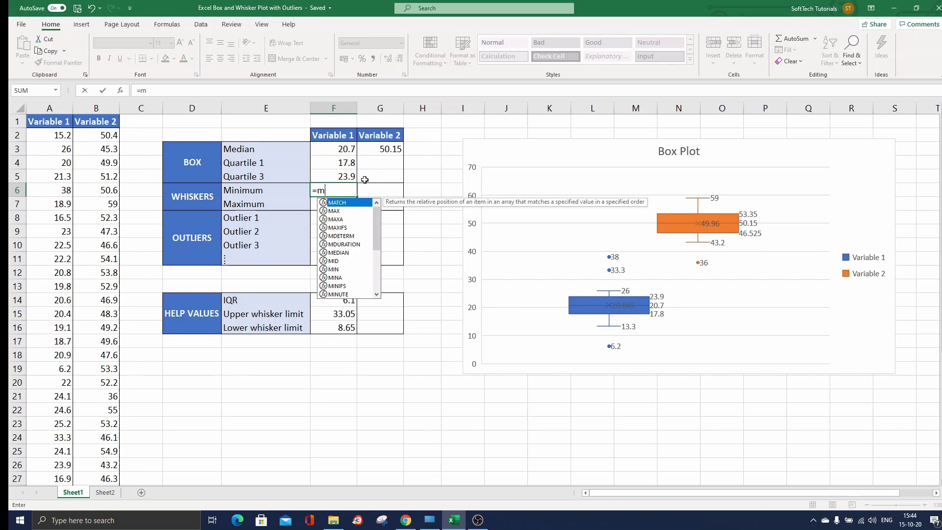
text(inifs)
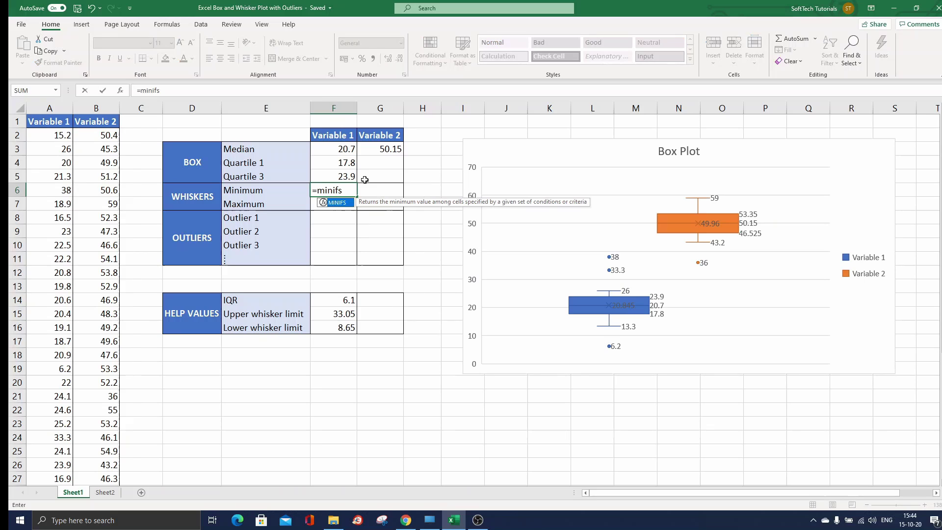
key(Tab)
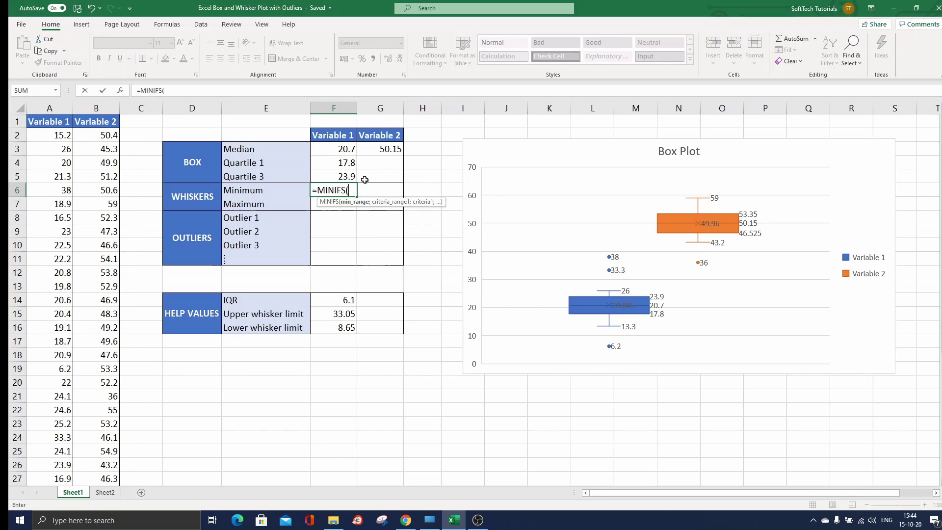
click(52, 138)
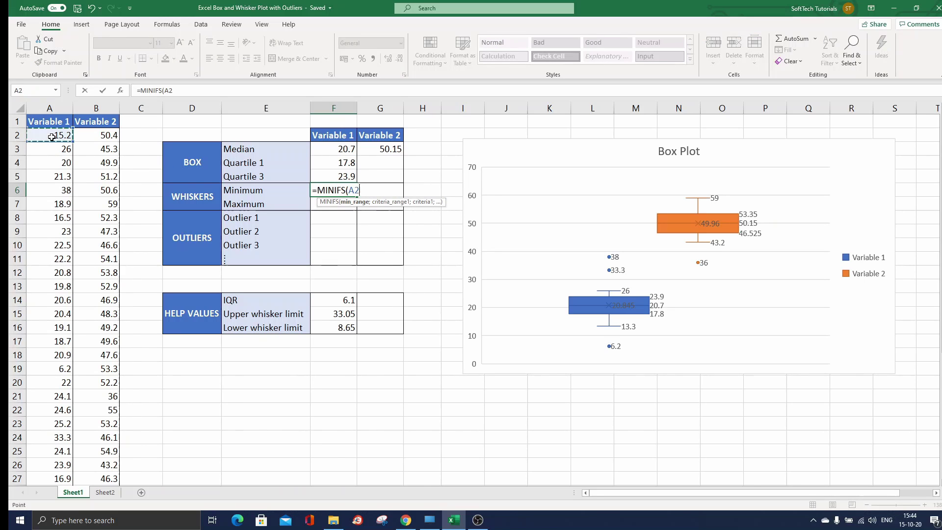
key(ctrl+shift+Down)
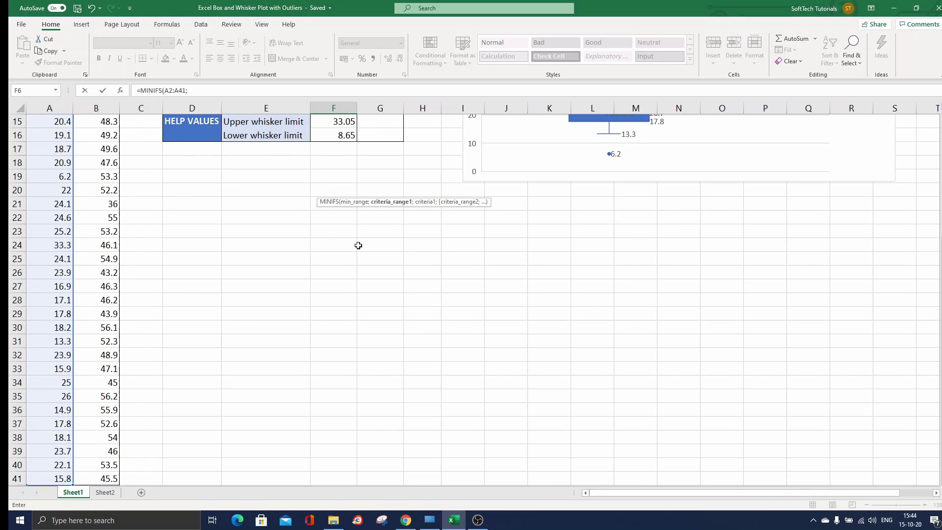
text(;)
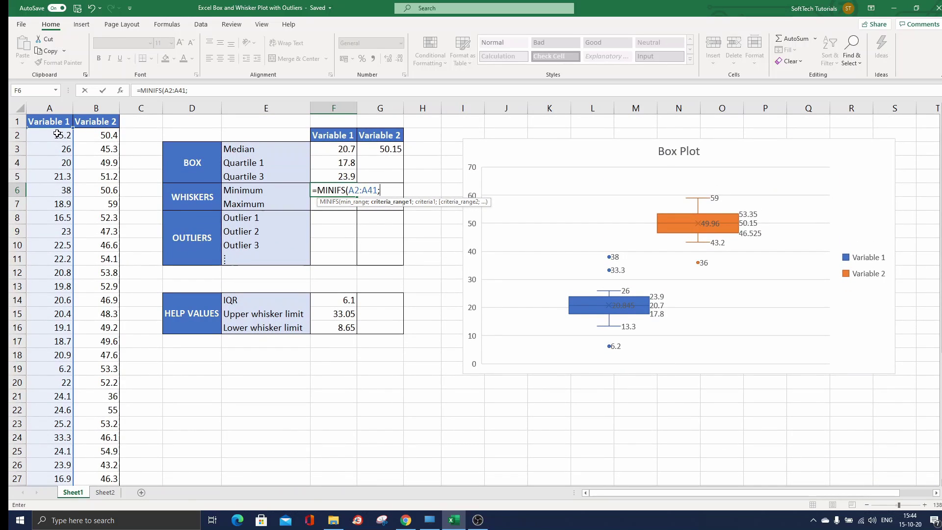
click(58, 135)
key(ctrl+shift+Down)
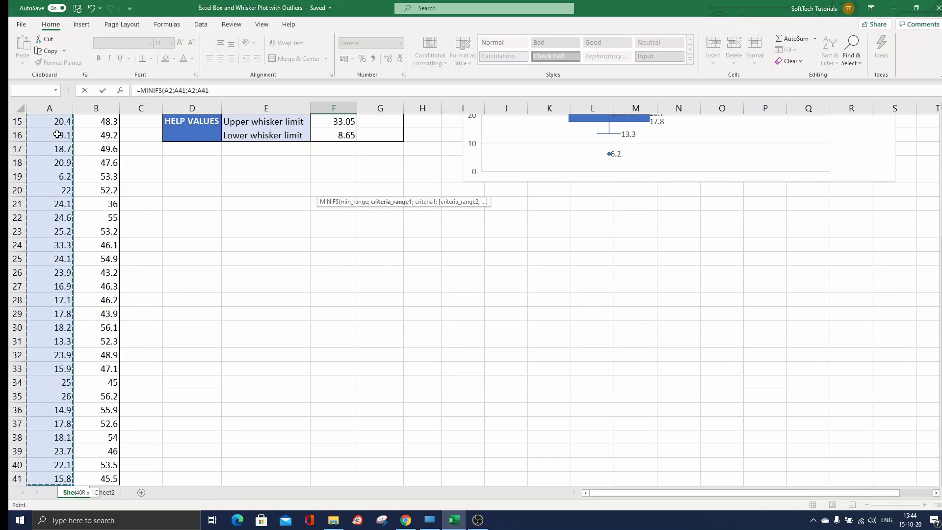
scroll(365, 234, up, 5)
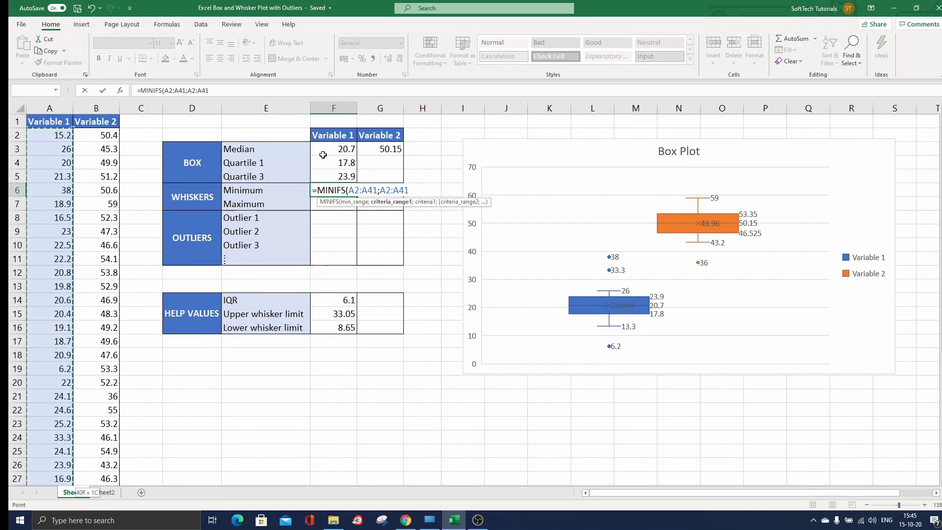
text(;")
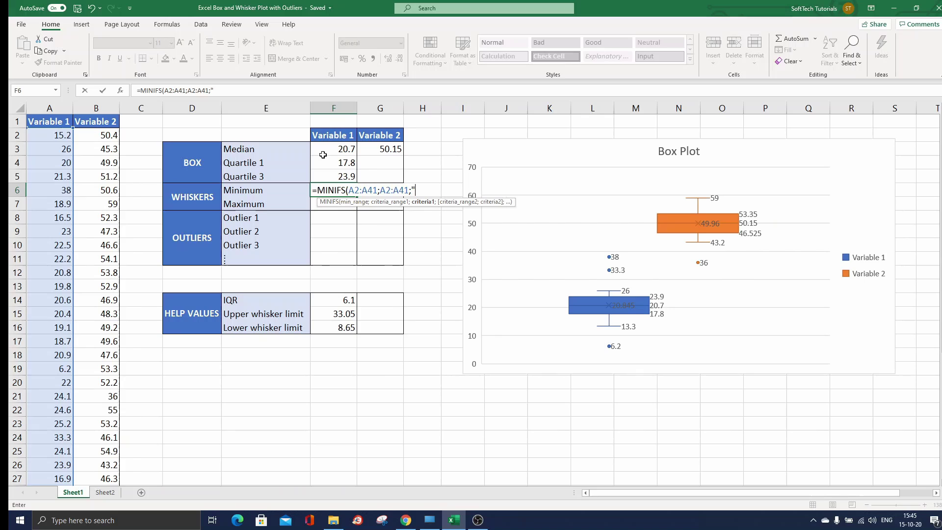
text(>="&)
click(345, 327)
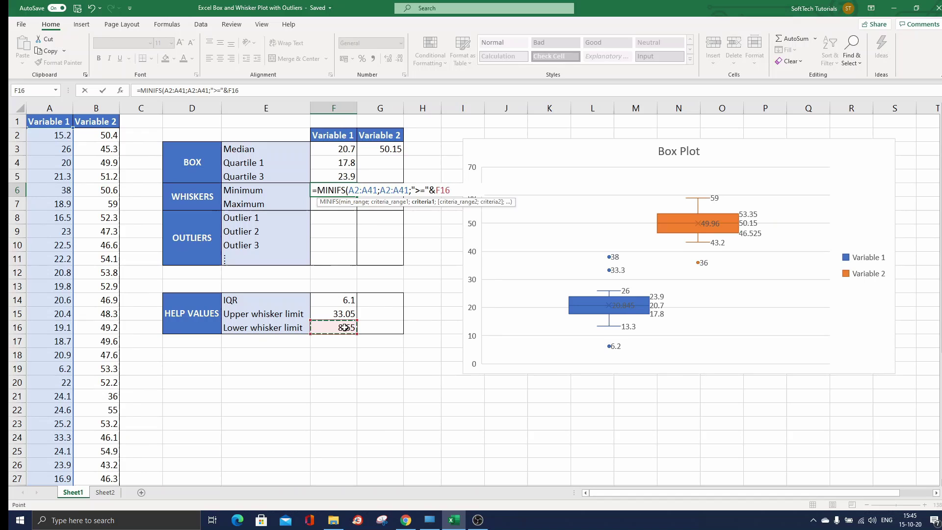
text())
key(Return)
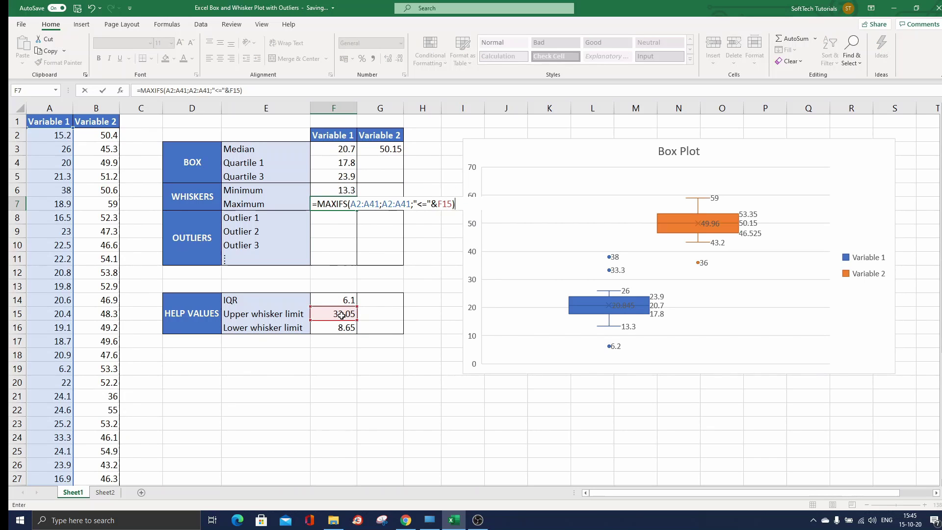
- Commit =MAXIFS(A2:A41;A2:A41;"<="&F15) in F7, giving a whisker maximum of 26
key(Return)
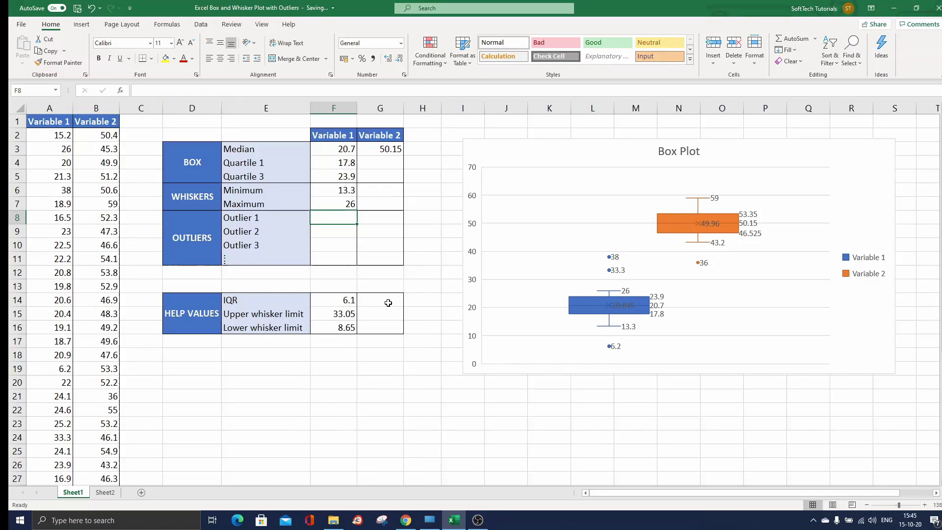
- Begin F8's outlier formula with an IF test on A2:A41 returning ROW(A2:A41)-1
text(=IF()
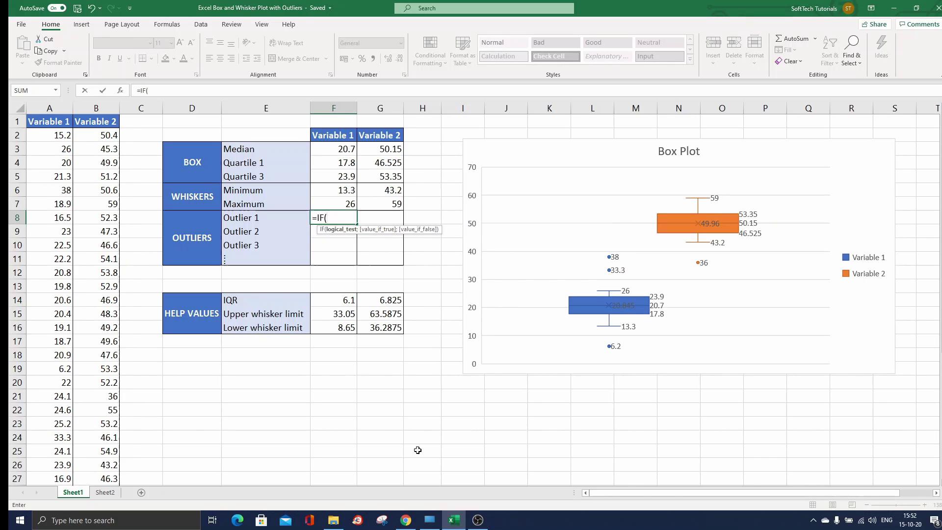
click(57, 137)
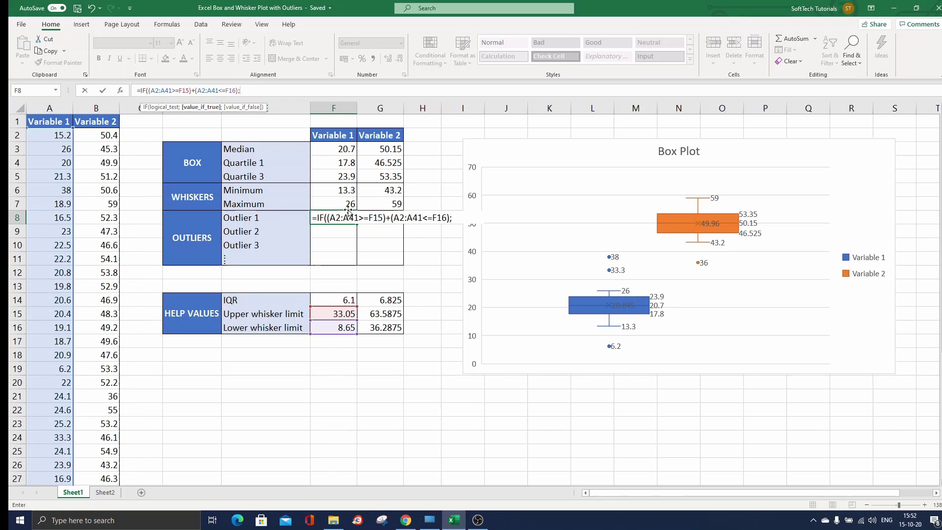
text(row)
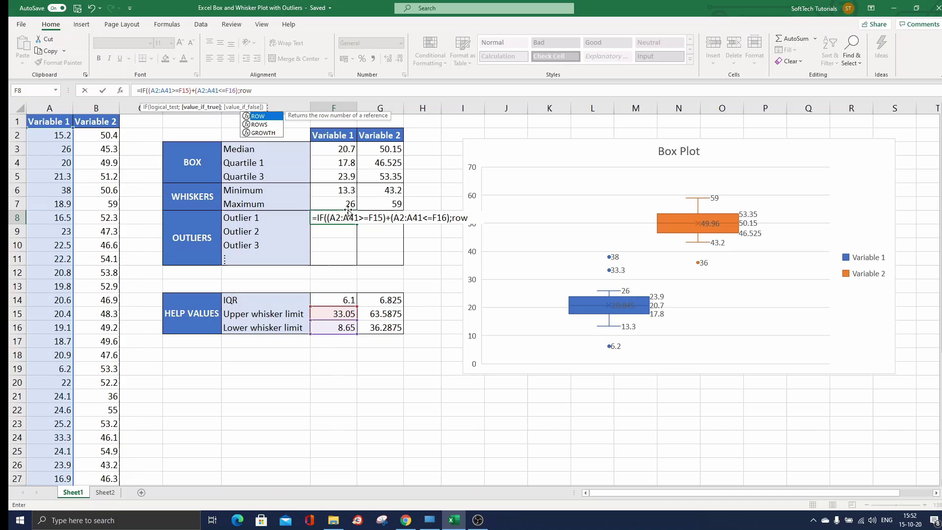
key(Tab)
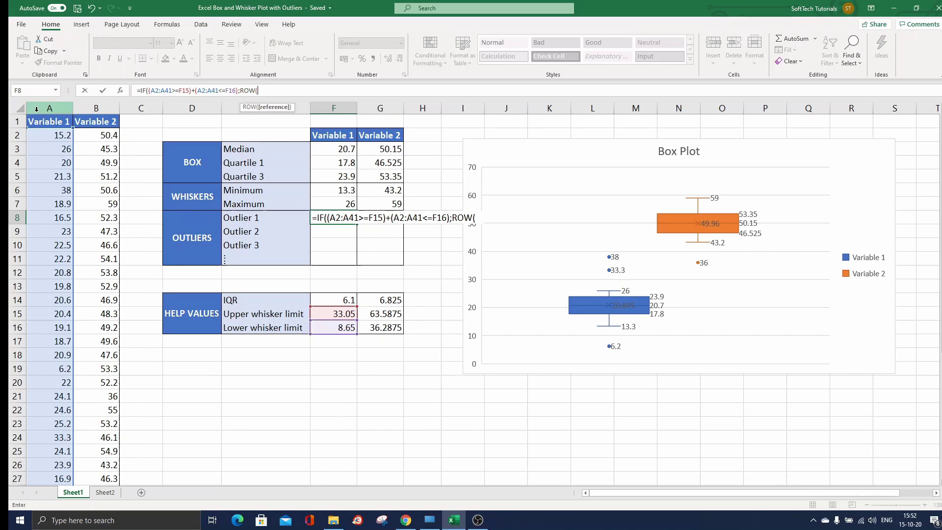
click(54, 134)
text(:A41)-1)
- Wrap it in SMALL(...;ROW(1:1)) and INDEX($A$2:$A$41) so Outlier 1 shows 38
click(140, 90)
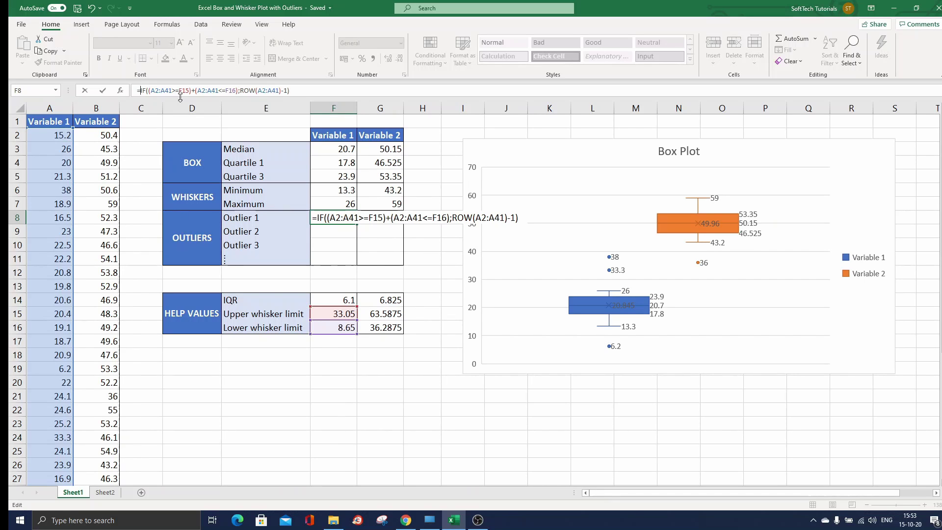
text(SMALL)
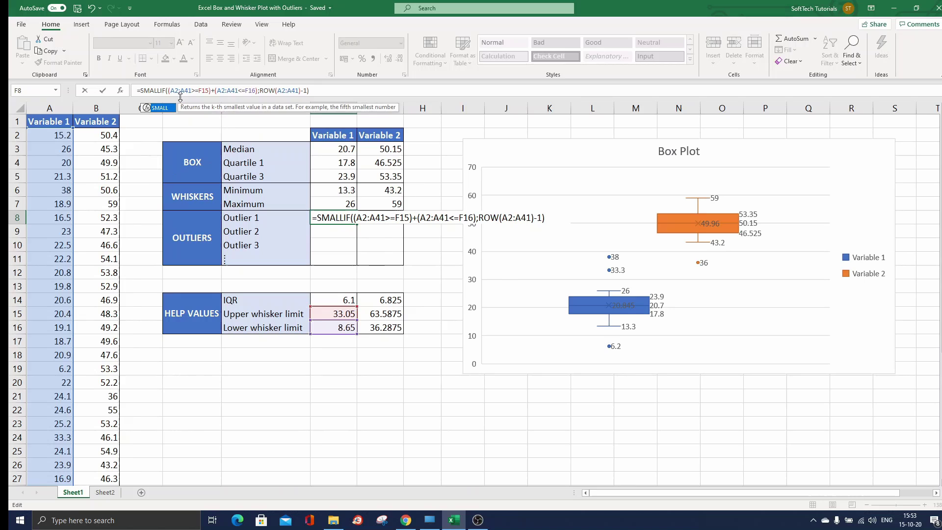
text(()
key(End)
text(;ROW(1:1)))
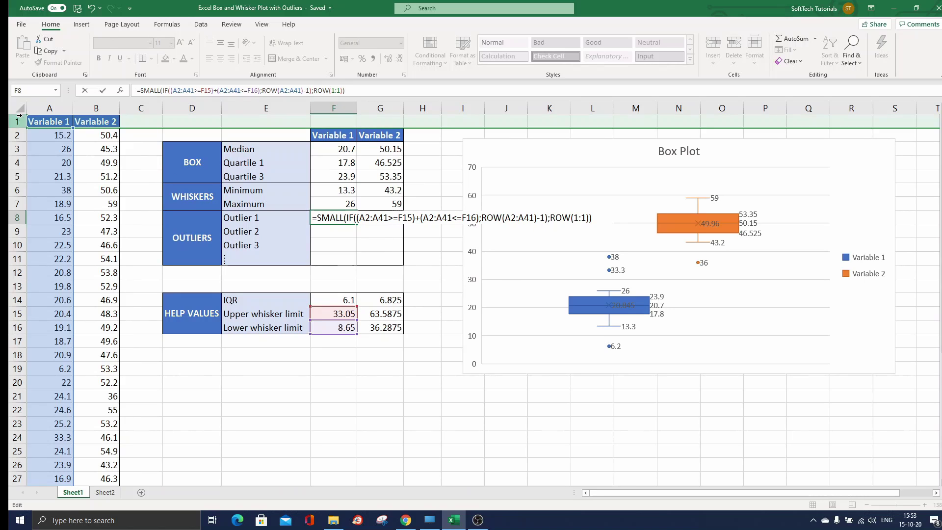
click(140, 90)
text(INDEX)
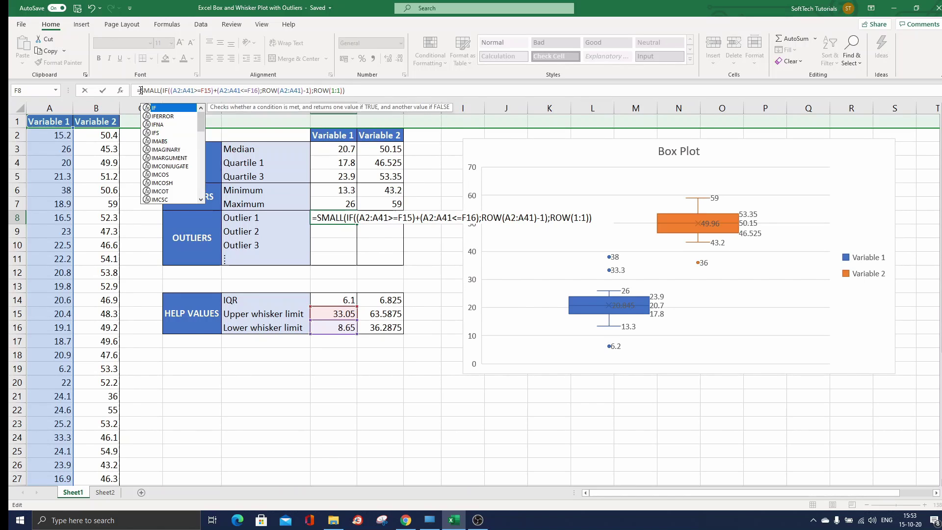
text(()
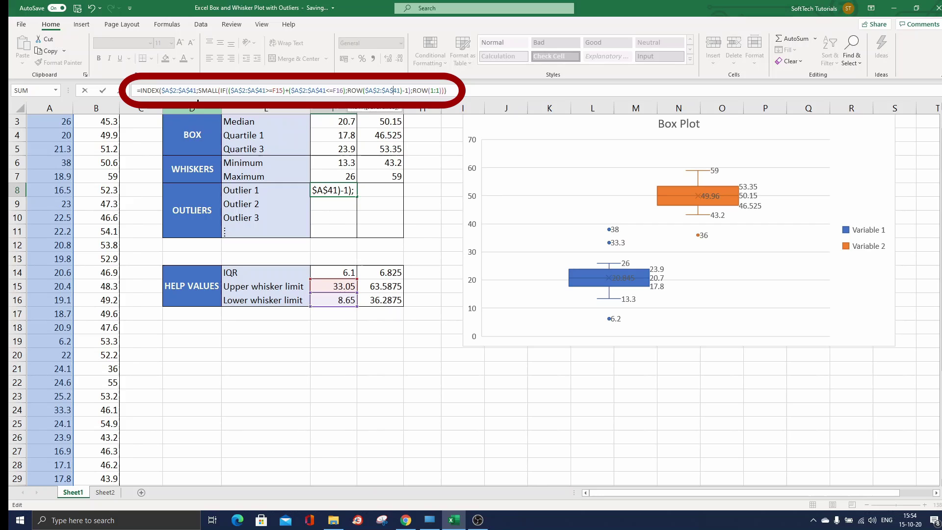
key(Return)
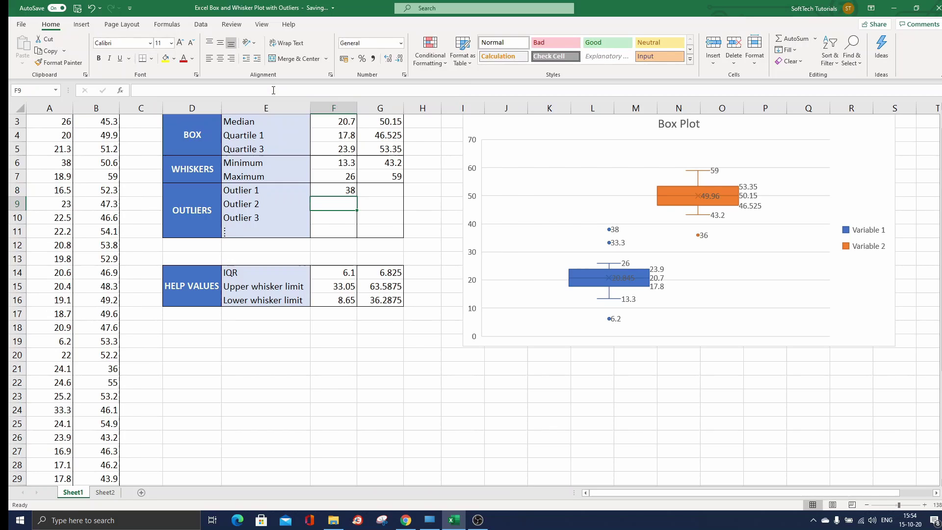
- Copy the F8 outlier formula down to F11, giving 38, 6.2, 33.3 and #NUM!
click(349, 188)
drag(360, 196, 358, 232)
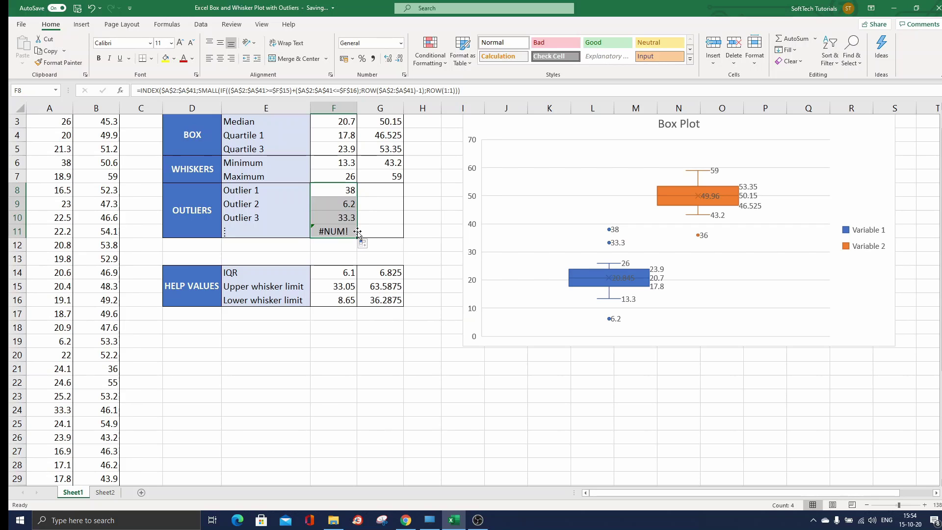
click(381, 201)
scroll(382, 201, up, 2)
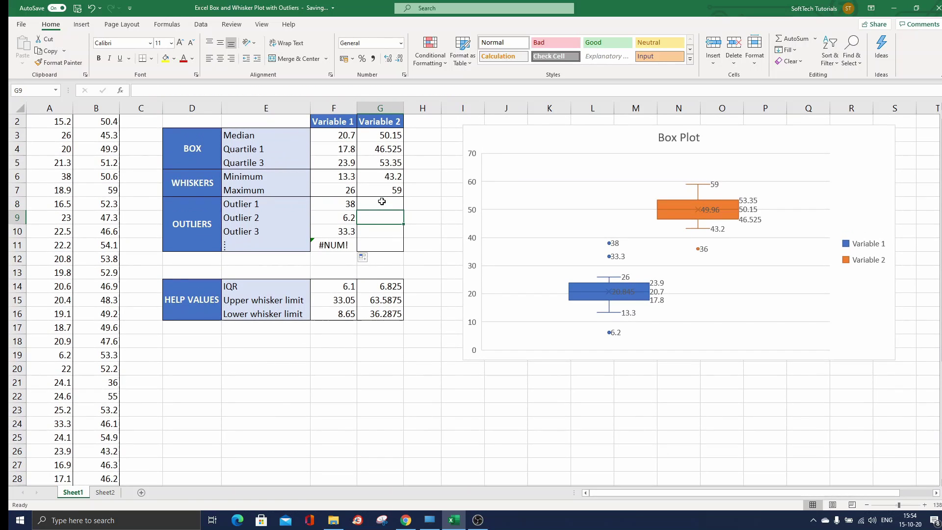